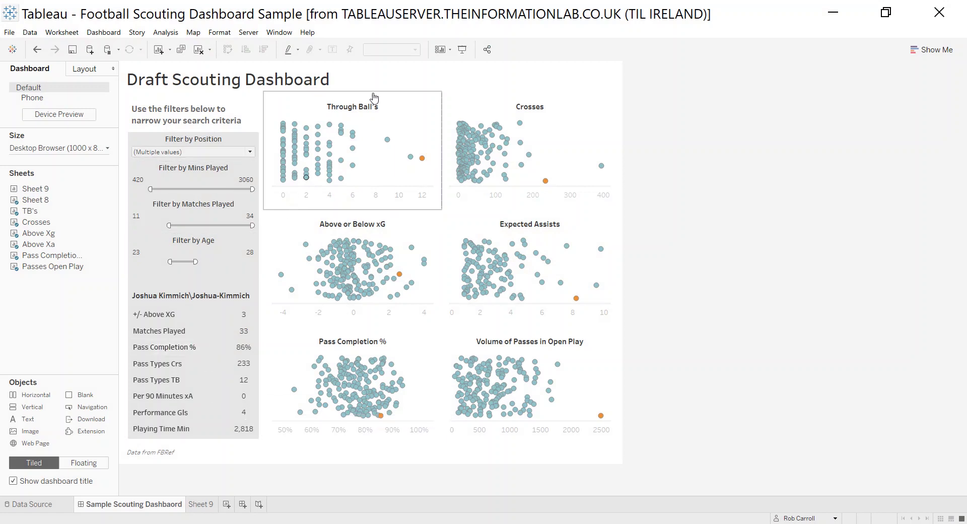
# Pick a Crosses mark, then the far-right Above or Below xG mark to show that player's stats.
pyautogui.moveTo(229, 316)
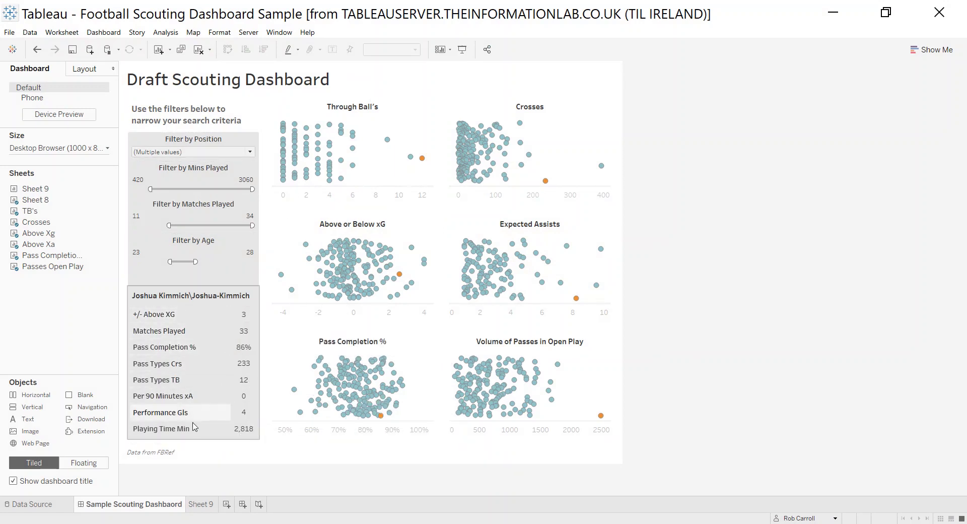
pyautogui.moveTo(336, 182)
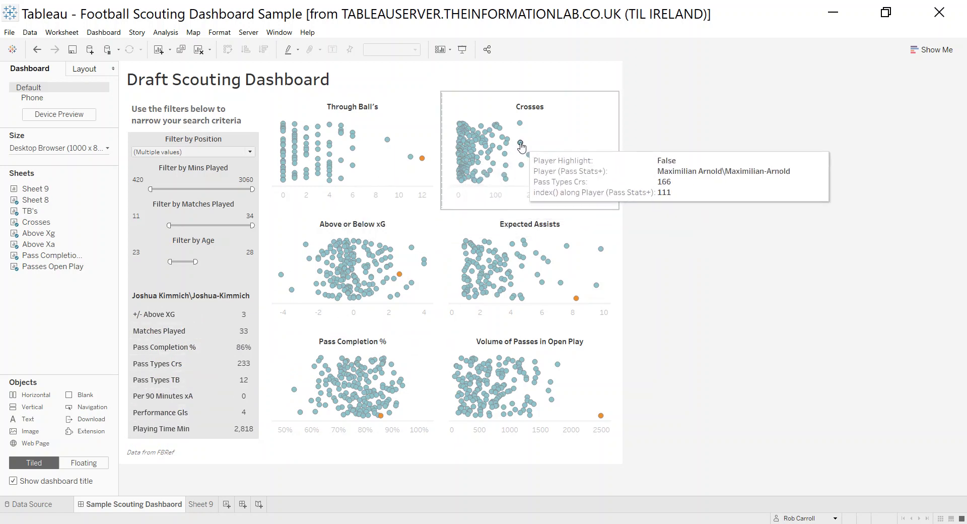
pyautogui.click(542, 144)
pyautogui.click(567, 133)
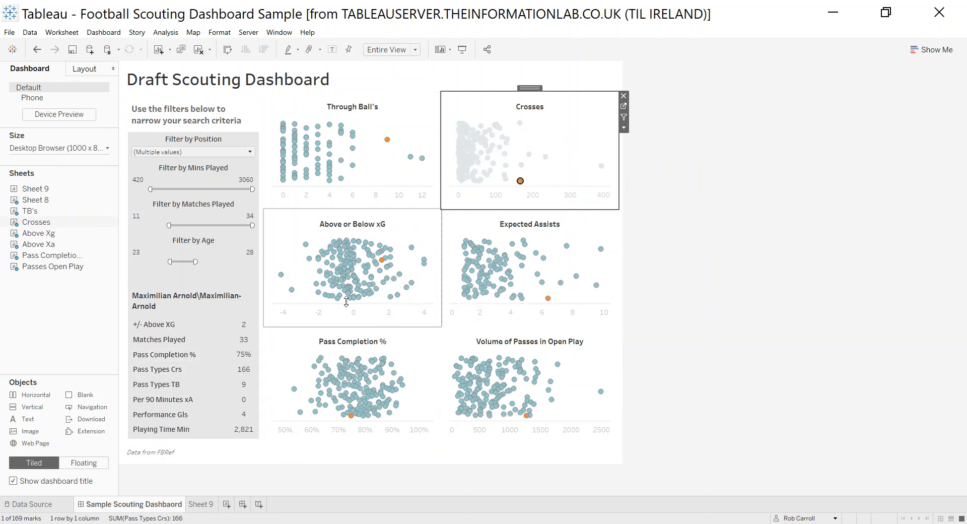
pyautogui.moveTo(428, 272)
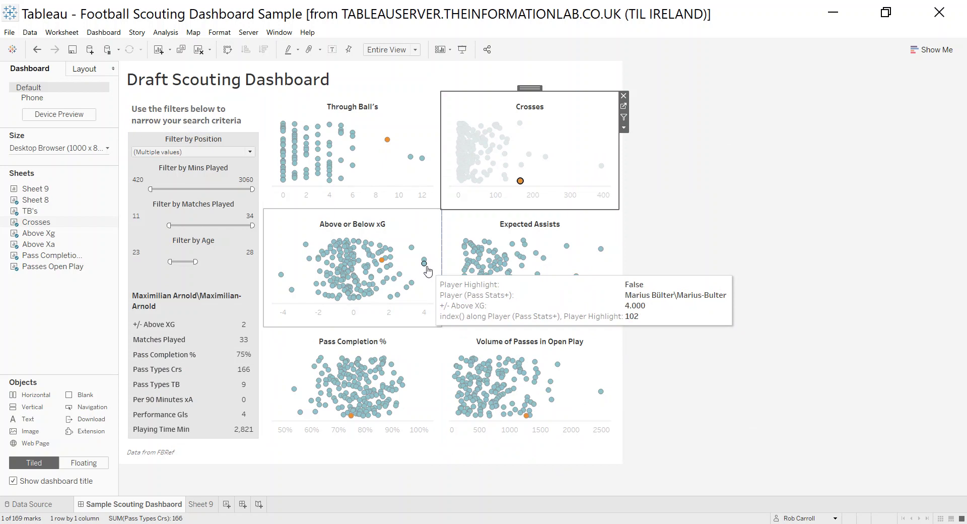
pyautogui.click(428, 272)
pyautogui.click(428, 272)
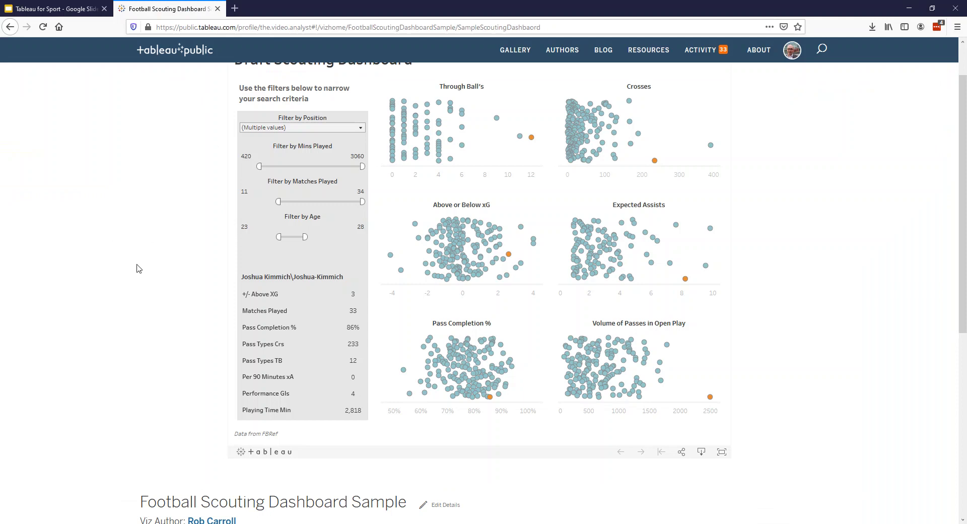
# Scroll to the top of the Football Scouting Dashboard Sample viz, then return to the author's profile.
pyautogui.scroll(2, 134, 266)
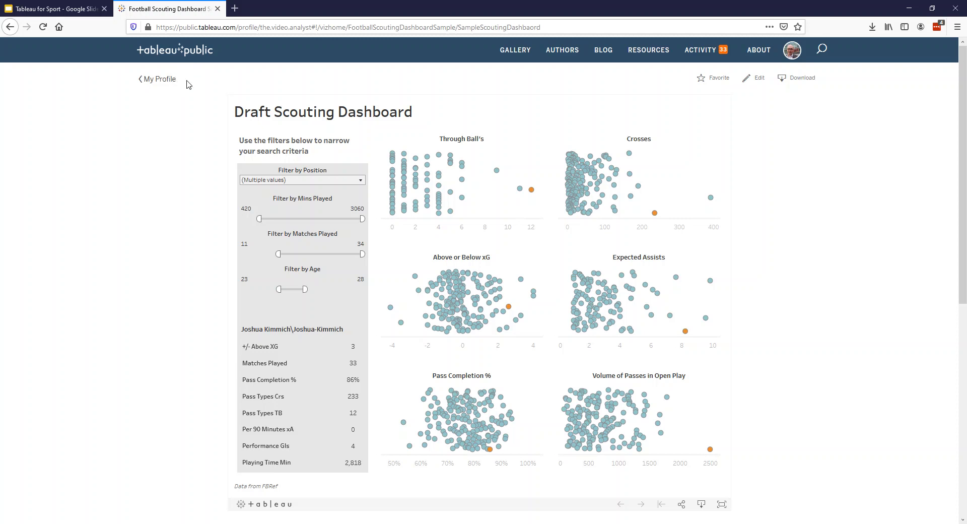
pyautogui.click(162, 79)
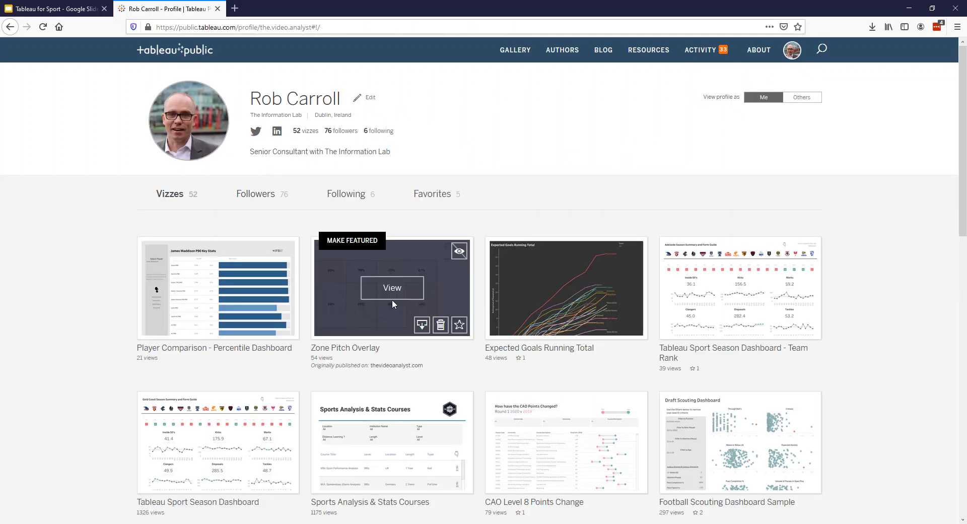
pyautogui.scroll(-4, 393, 282)
pyautogui.scroll(1, 146, 299)
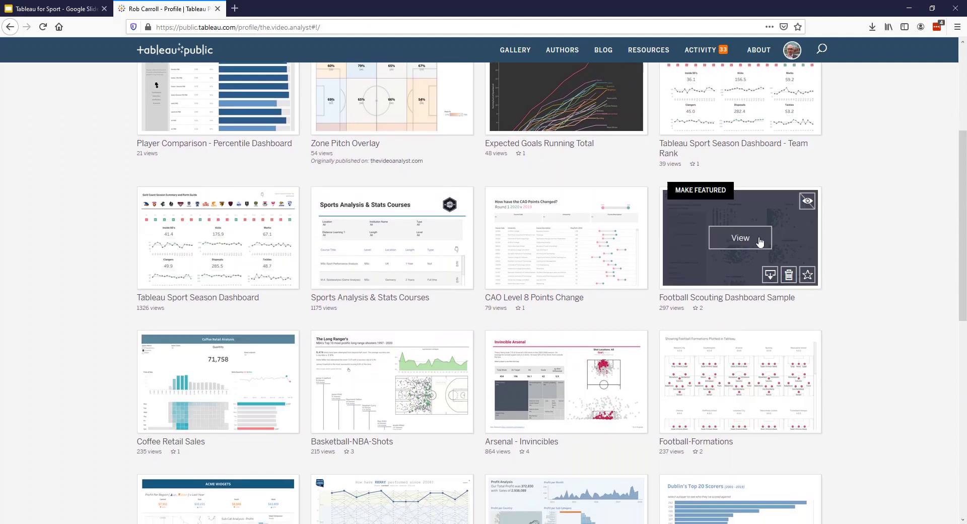
pyautogui.scroll(3, 558, 218)
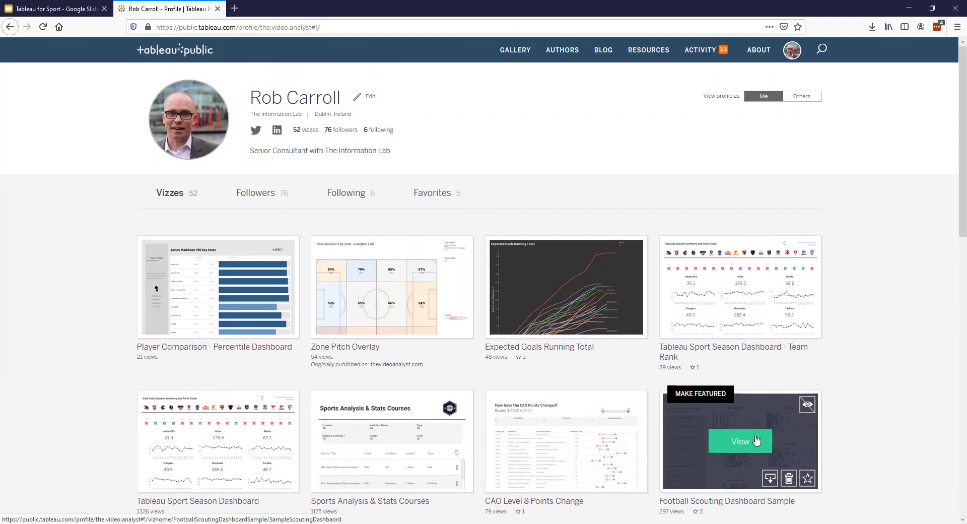
pyautogui.click(753, 447)
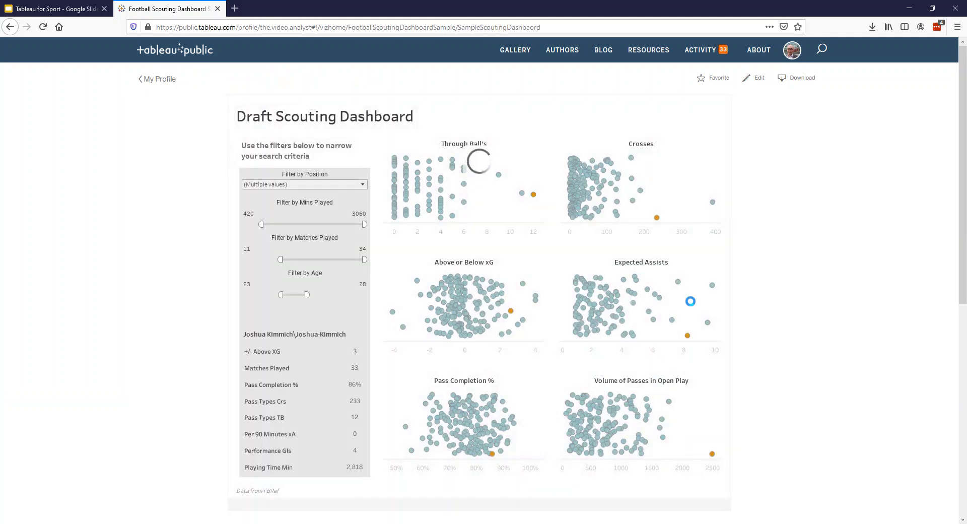
pyautogui.scroll(-1, 788, 303)
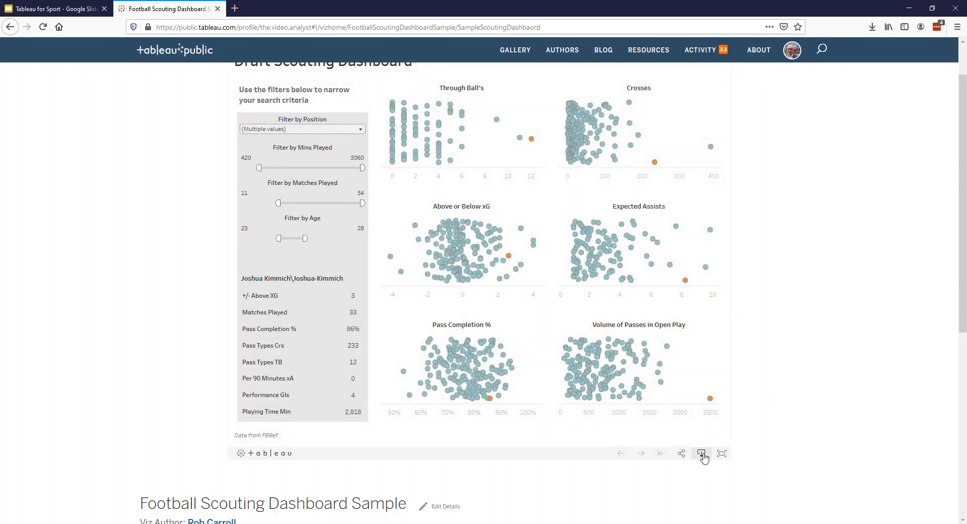
# Download the viz as a current-version Tableau Workbook and open the .twbx in Tableau Desktop.
pyautogui.click(700, 454)
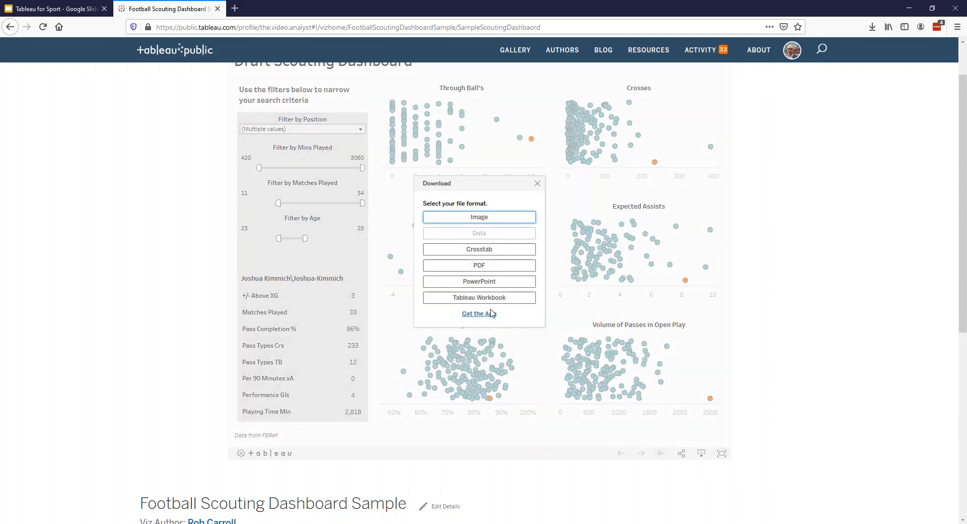
pyautogui.click(476, 298)
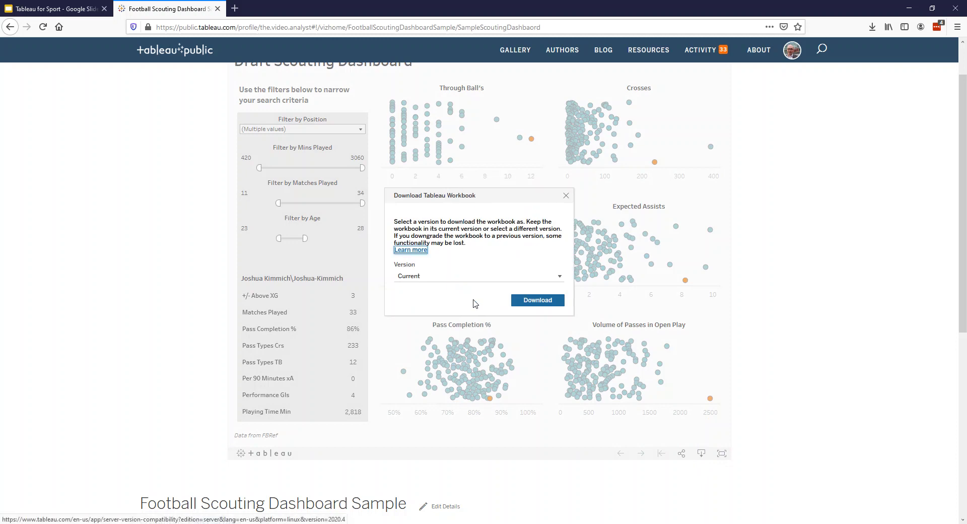
pyautogui.click(541, 304)
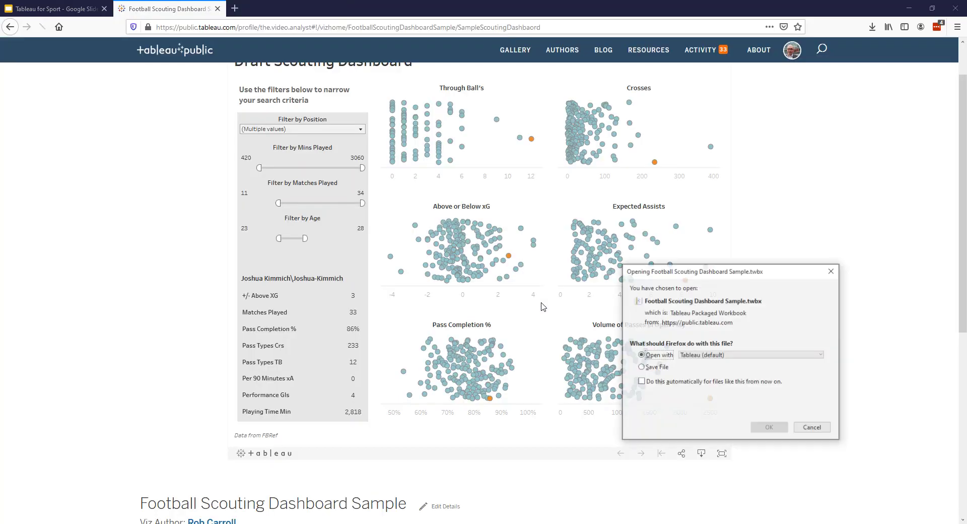
pyautogui.click(769, 427)
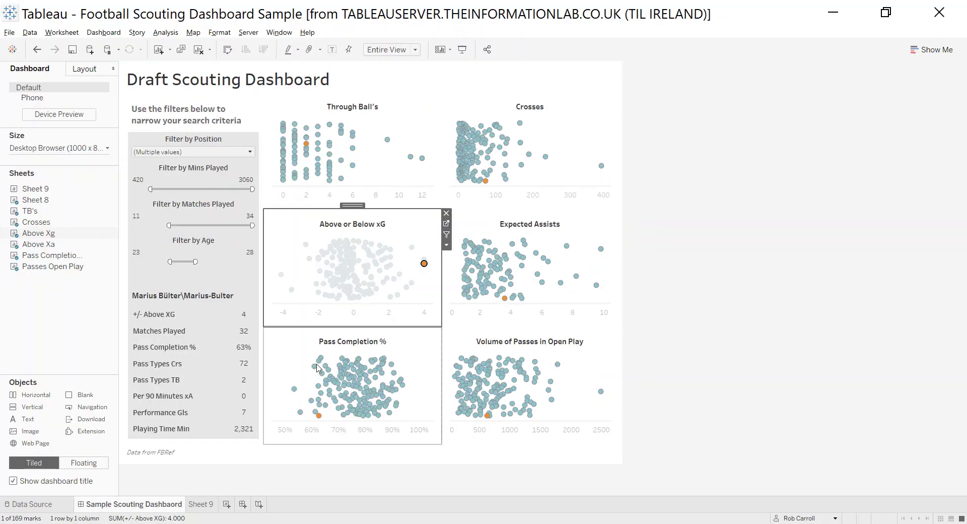
# Deselect the player mark, add the new worksheet Sheet 10, and widen the Data pane.
pyautogui.click(424, 263)
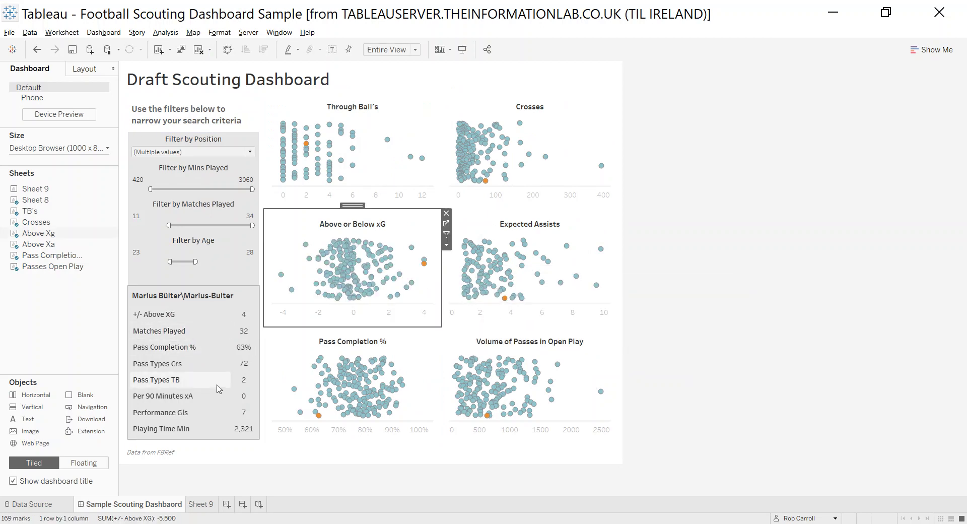
pyautogui.click(226, 504)
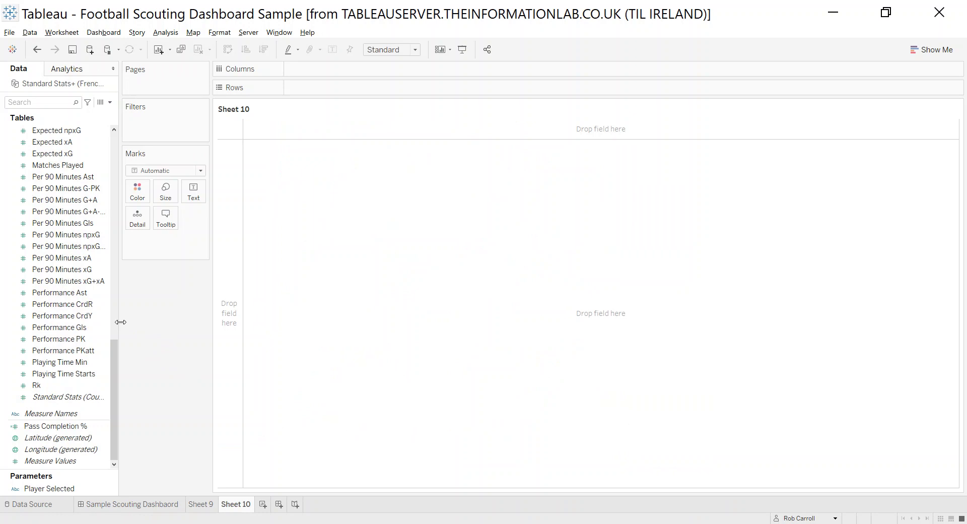
pyautogui.scroll(3, 74, 341)
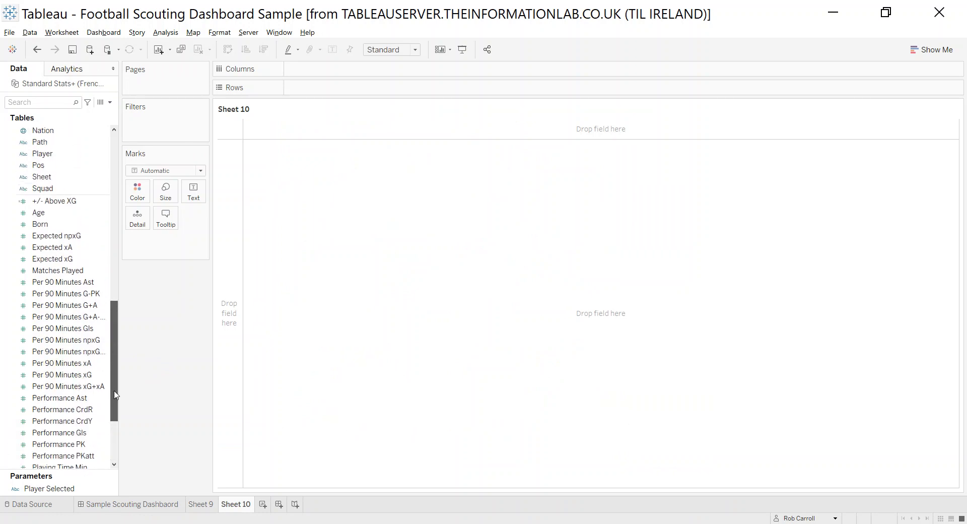
pyautogui.moveTo(119, 380); pyautogui.dragTo(161, 190)
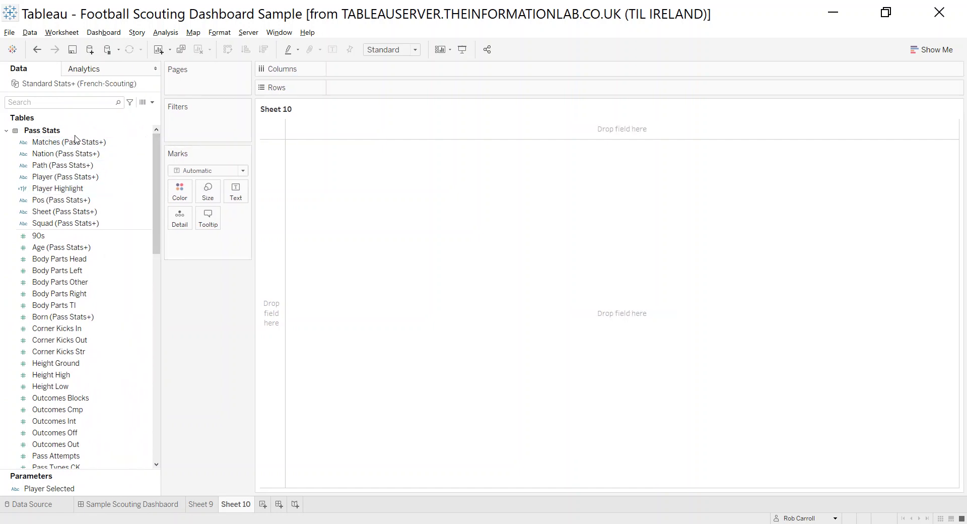
# Search fields for 'meas', putting Measure Names on Rows and Measure Values on the Text card.
pyautogui.click(53, 106)
pyautogui.write('meas')
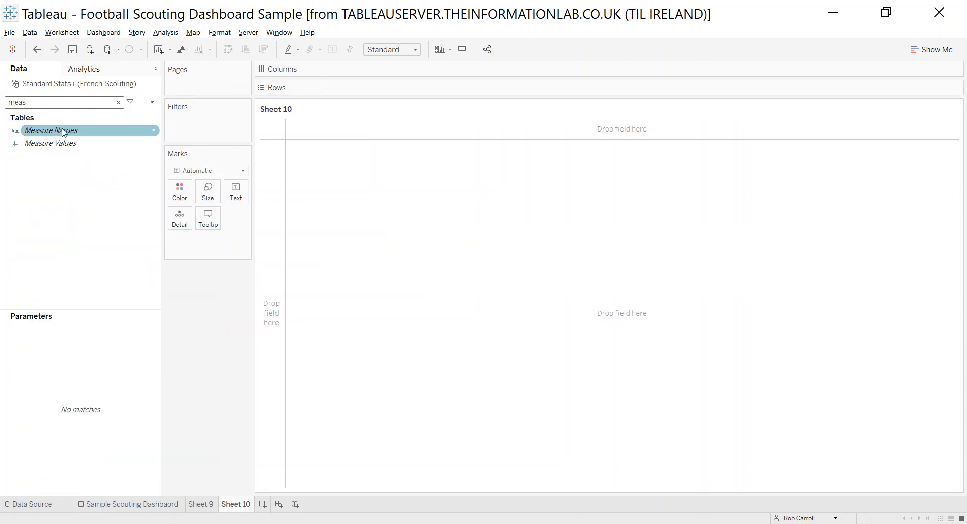
pyautogui.click(70, 144)
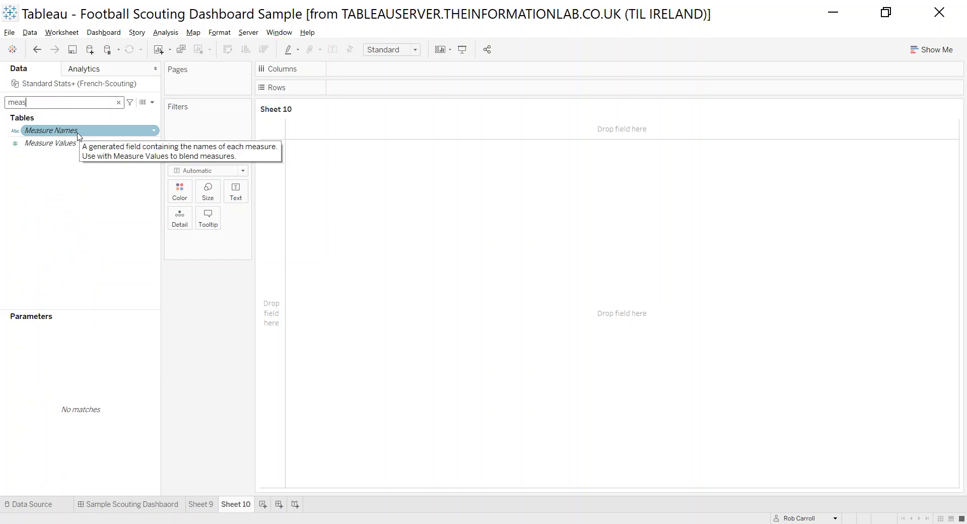
pyautogui.moveTo(63, 129); pyautogui.dragTo(371, 91)
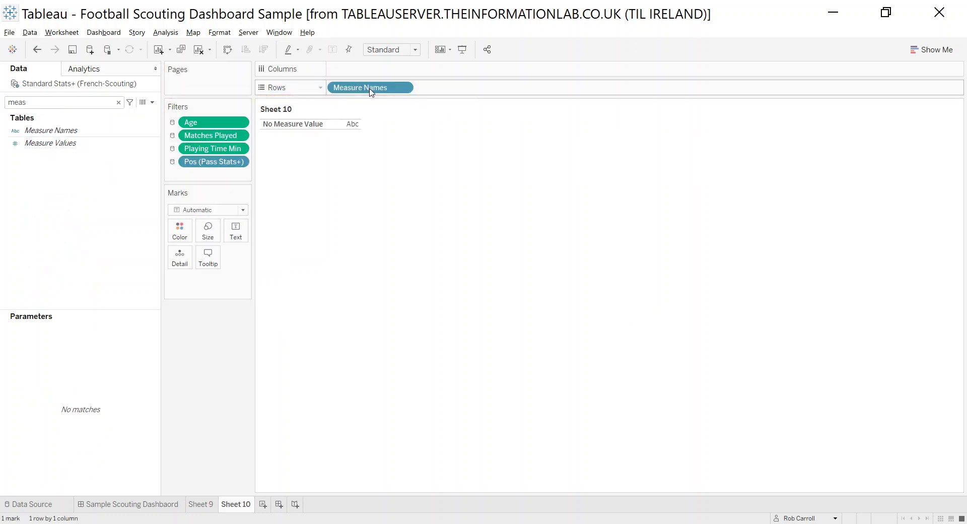
pyautogui.moveTo(59, 145); pyautogui.dragTo(235, 229)
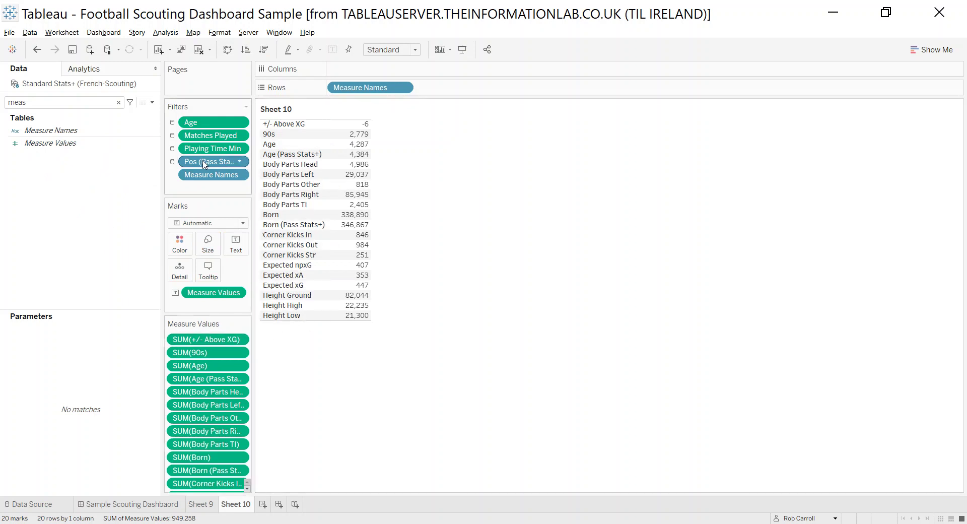
pyautogui.moveTo(198, 167)
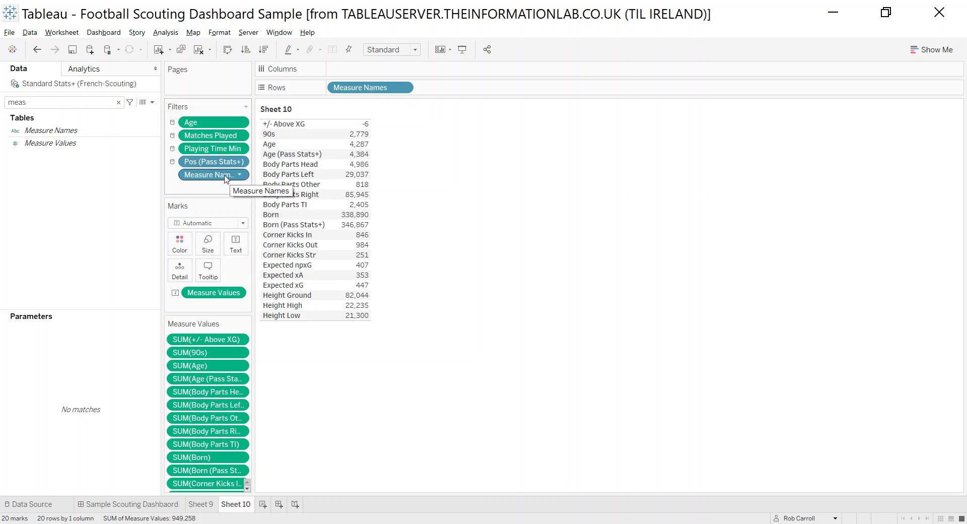
pyautogui.rightClick(225, 177)
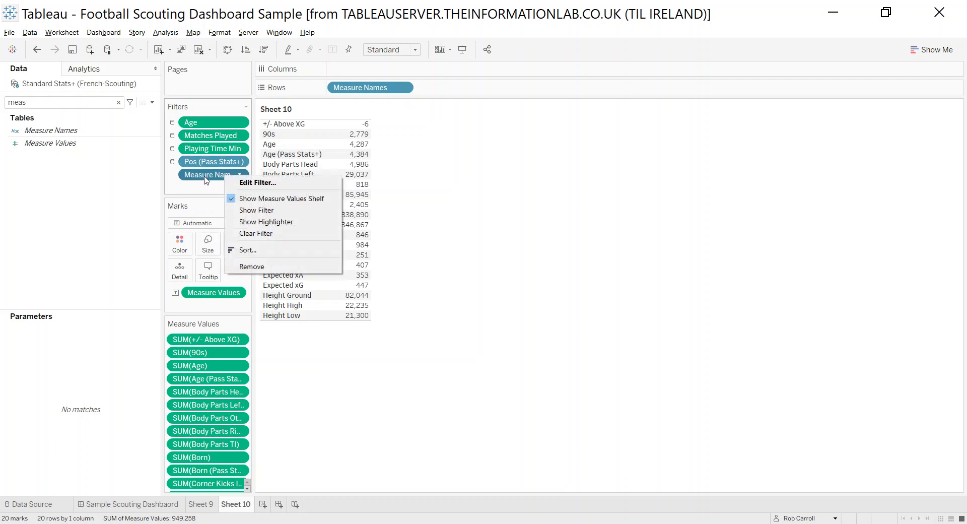
# Edit the Measure Names filter to exclude Body Parts measures like Head and include Matches Played.
pyautogui.click(257, 183)
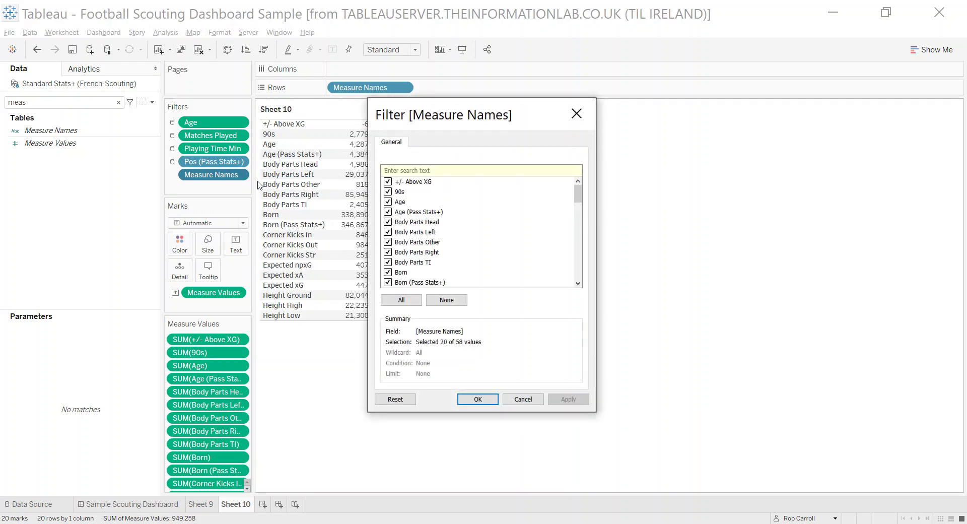
pyautogui.scroll(-10, 454, 231)
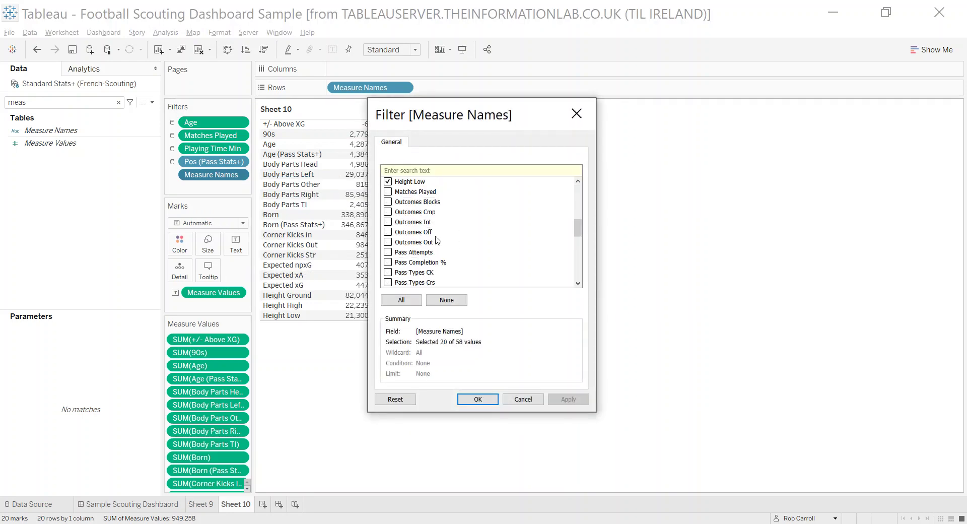
pyautogui.scroll(-5, 437, 240)
pyautogui.scroll(15, 437, 241)
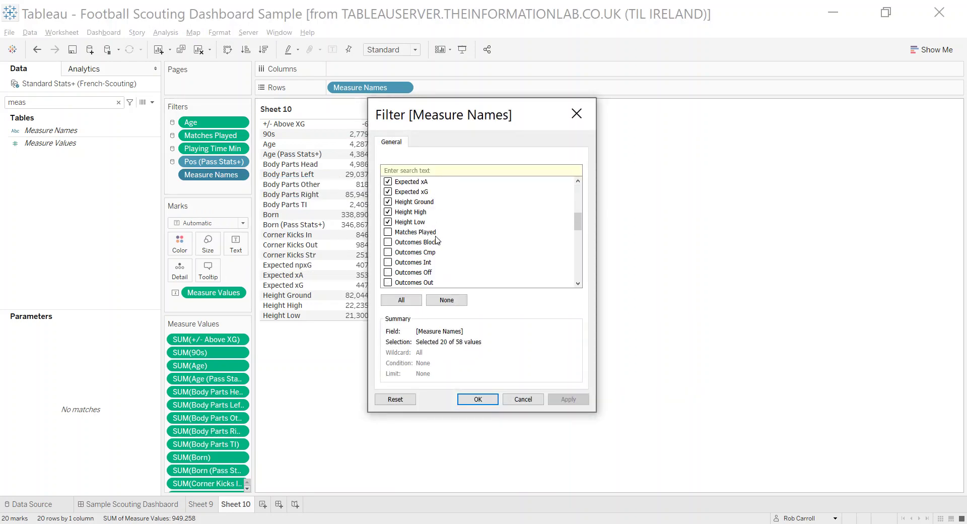
pyautogui.click(388, 222)
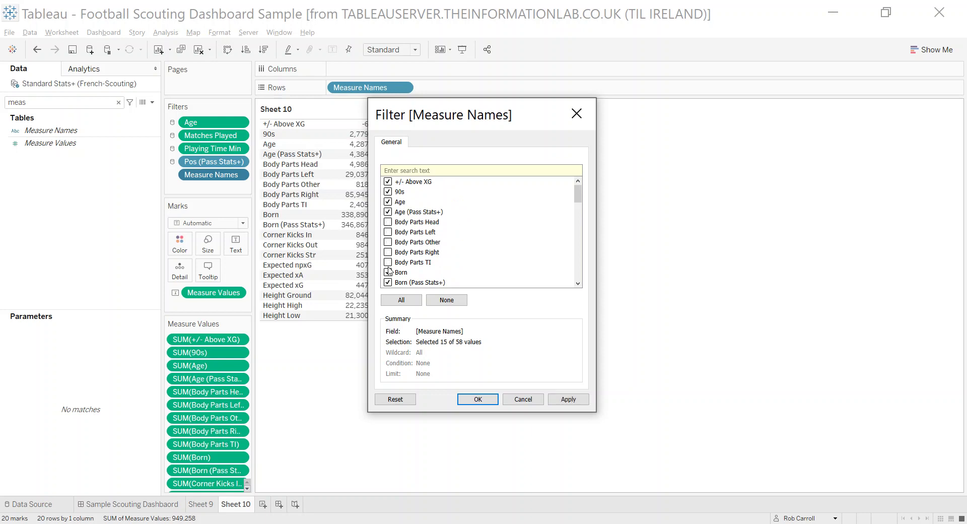
pyautogui.scroll(-5, 405, 275)
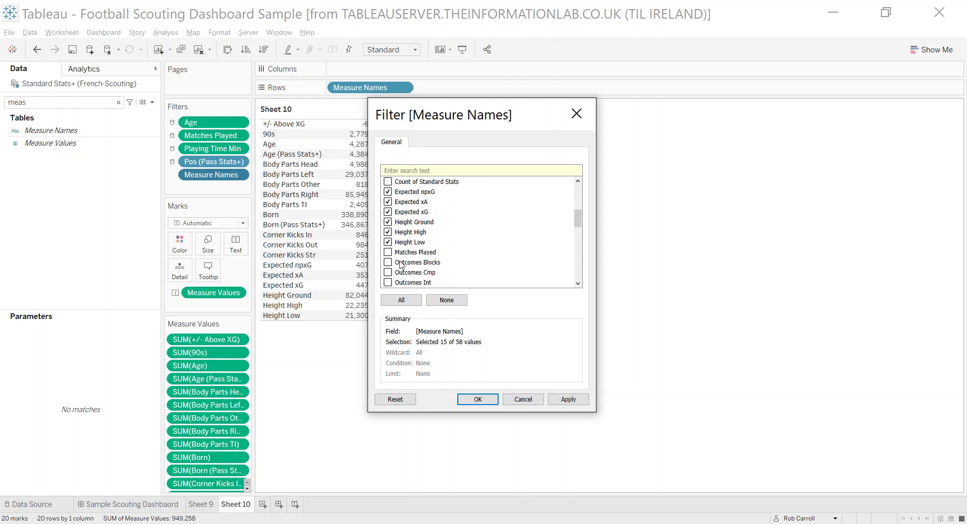
pyautogui.click(478, 398)
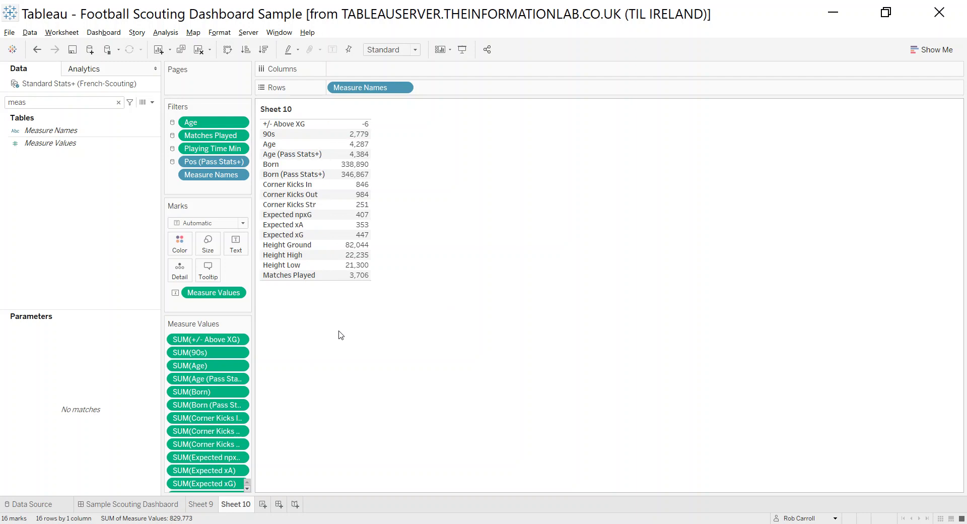
# Open the Measure Names sort settings and change Sort By to Manual.
pyautogui.rightClick(374, 91)
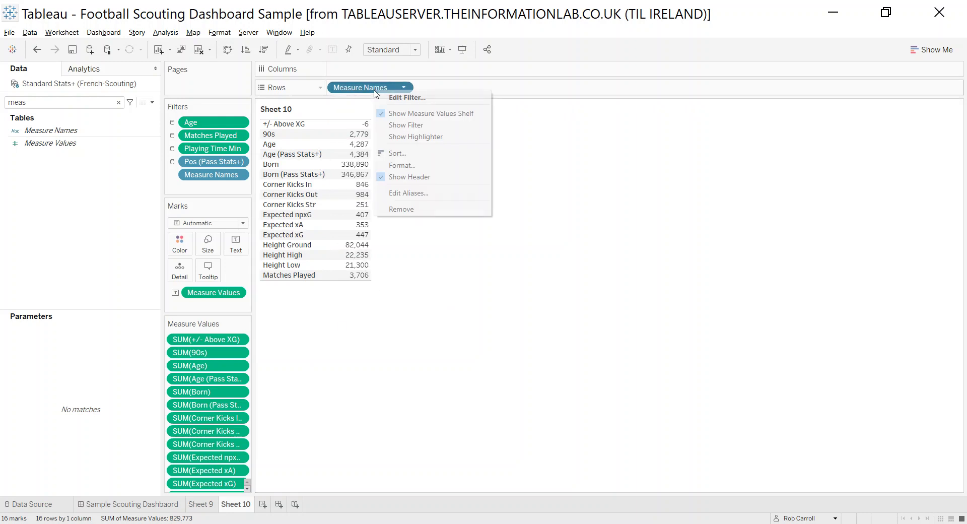
pyautogui.click(398, 153)
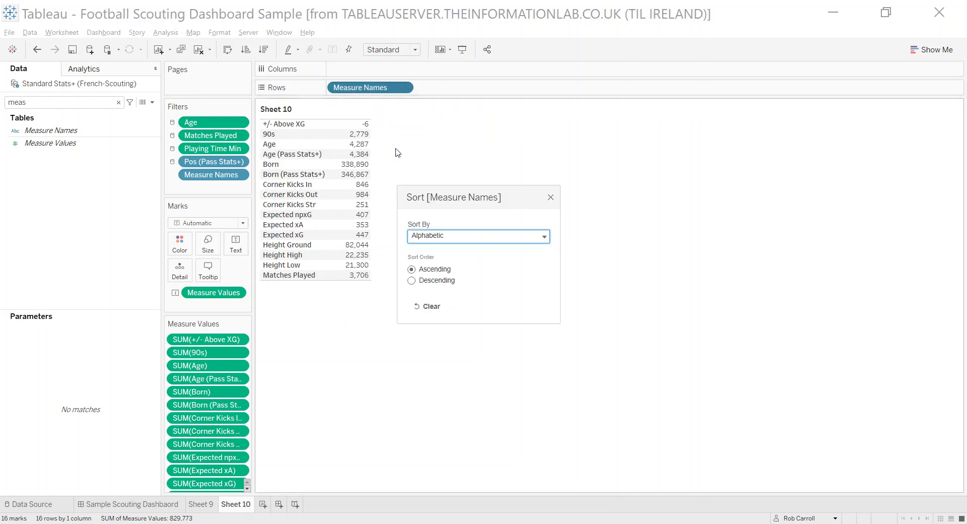
pyautogui.moveTo(457, 189); pyautogui.dragTo(532, 174)
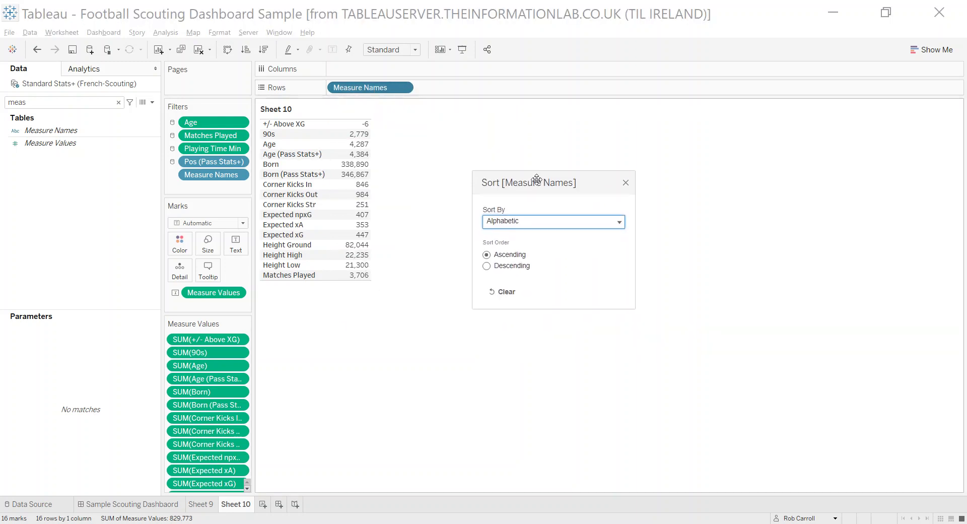
pyautogui.click(517, 266)
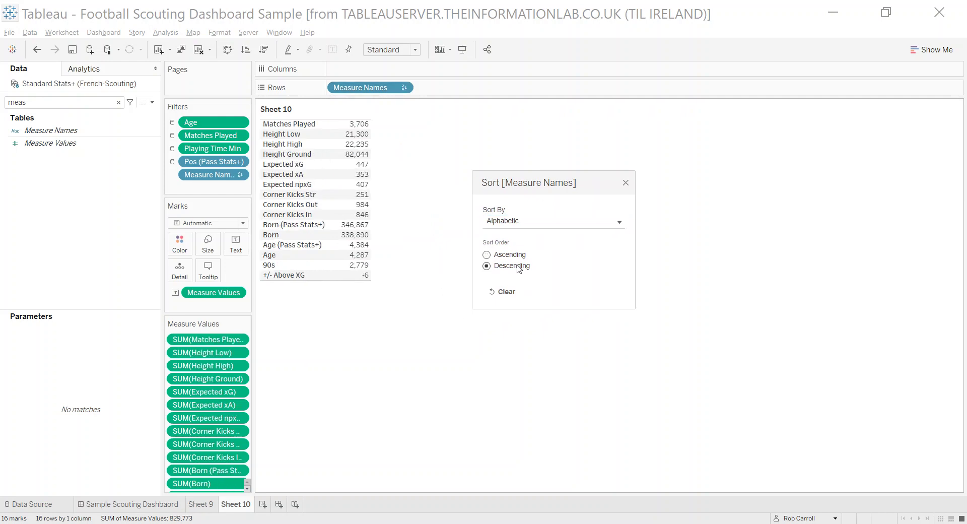
pyautogui.click(539, 229)
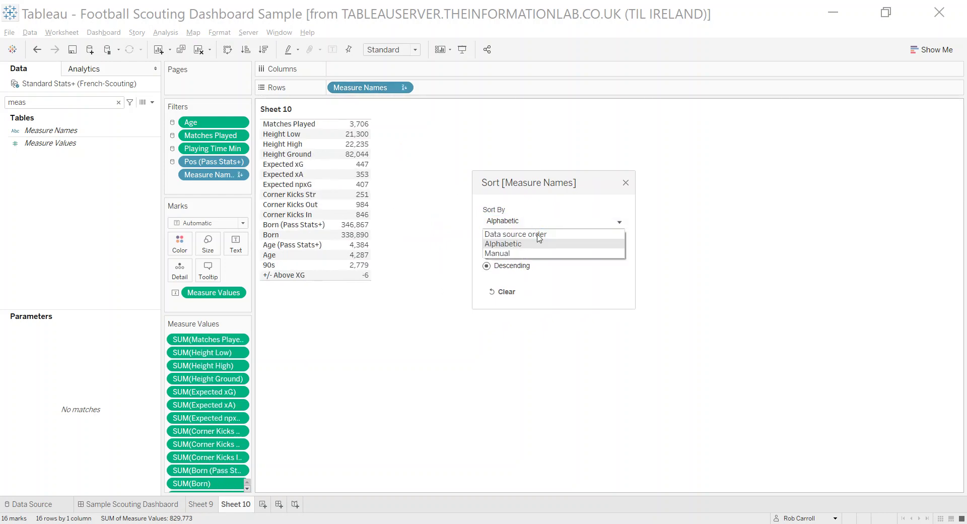
pyautogui.click(524, 258)
# Move Height Ground to the top and Expected xG up to third in the manual order.
pyautogui.click(520, 278)
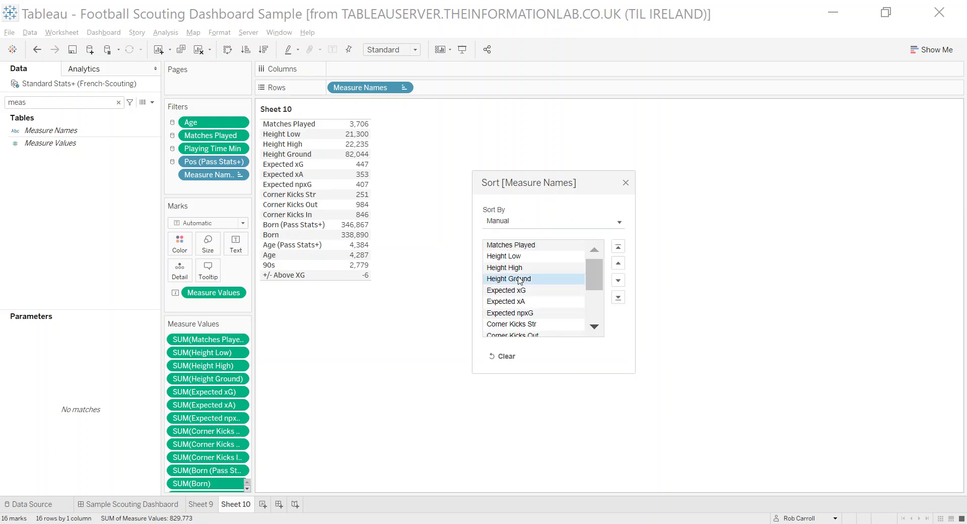
pyautogui.click(618, 263)
pyautogui.click(618, 263)
pyautogui.click(617, 263)
pyautogui.click(506, 290)
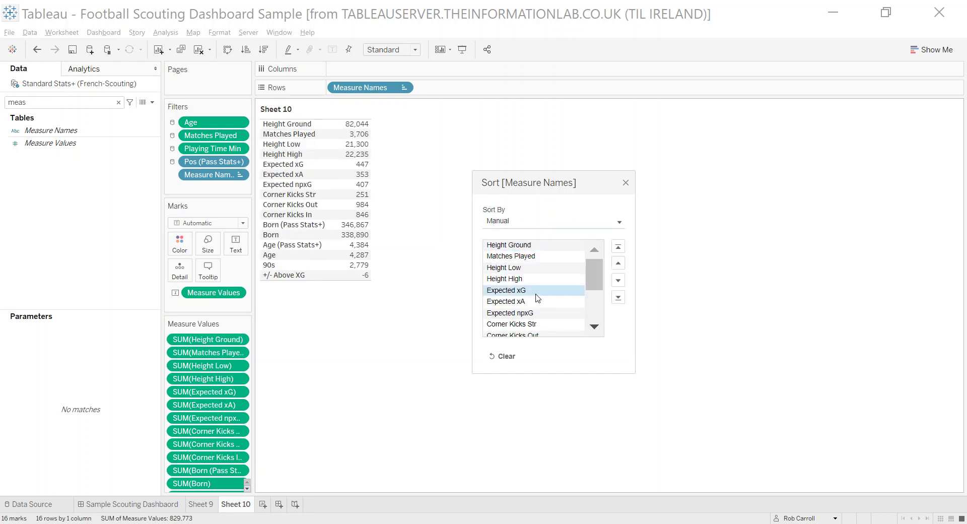
pyautogui.click(618, 262)
pyautogui.click(618, 262)
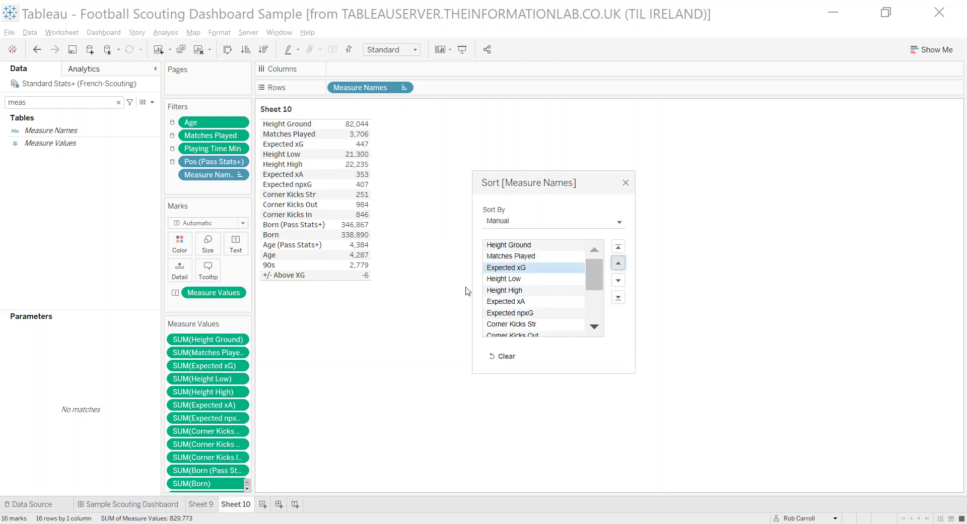
pyautogui.click(624, 185)
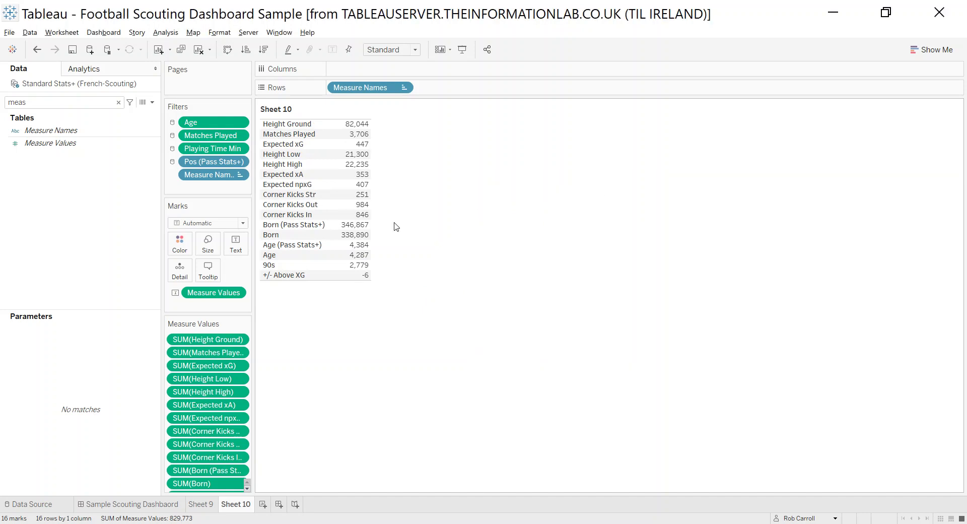
pyautogui.click(177, 505)
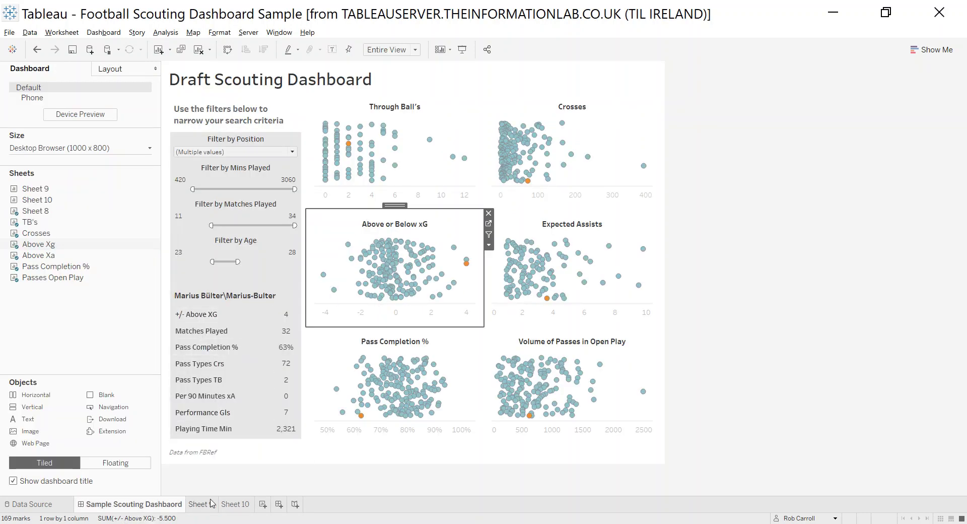
pyautogui.click(236, 504)
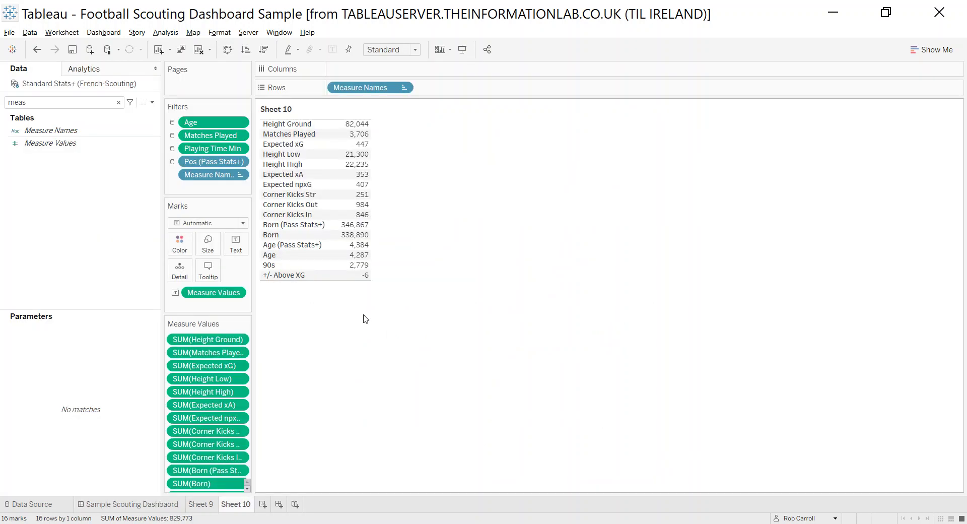